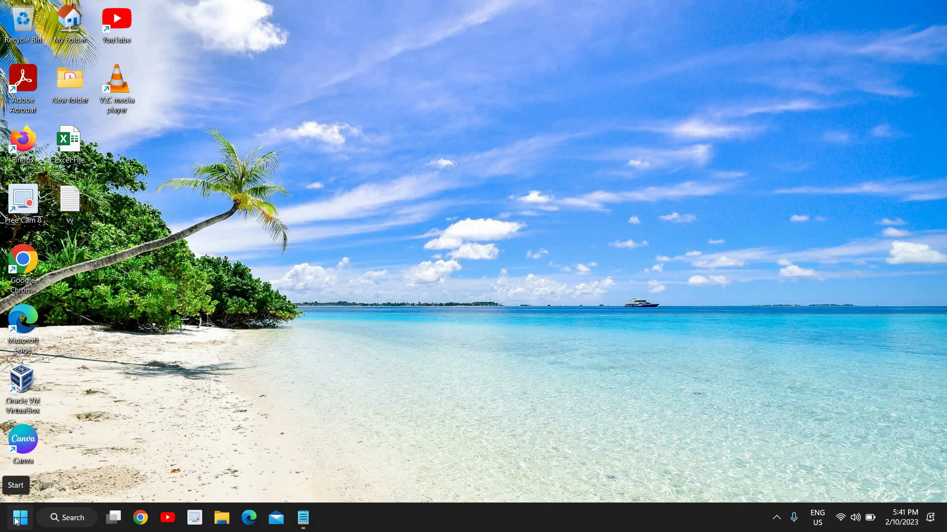
Step: Open Device Manager from the Start menu and select Intel(R) UHD Graphics under Display adaptors
right_click(18, 521)
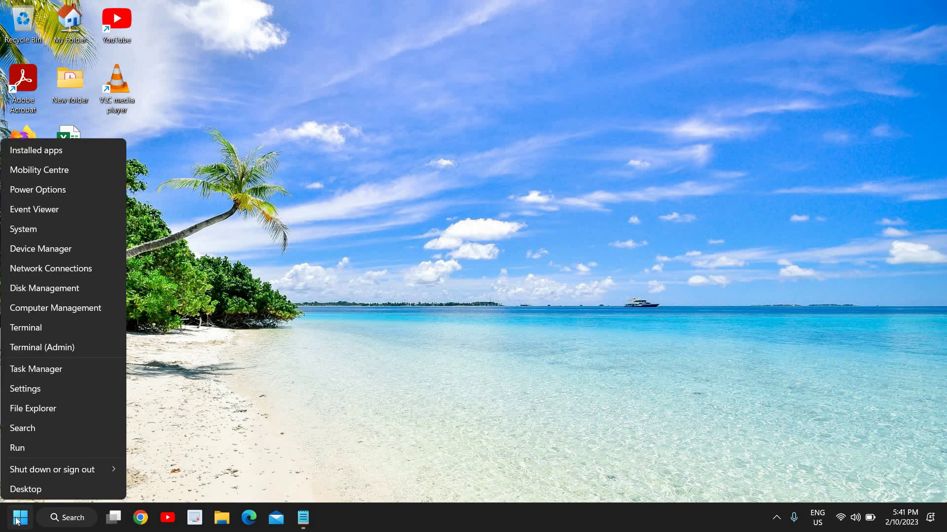
click(35, 251)
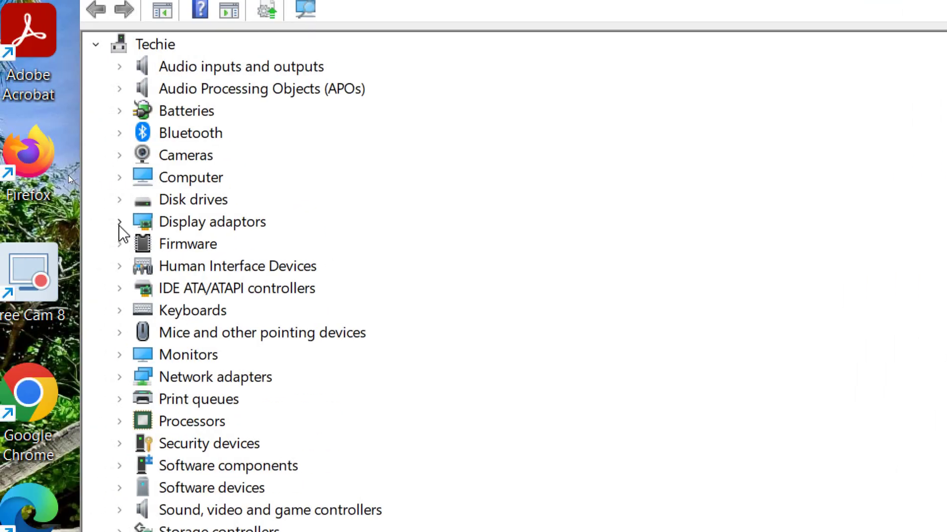
click(120, 225)
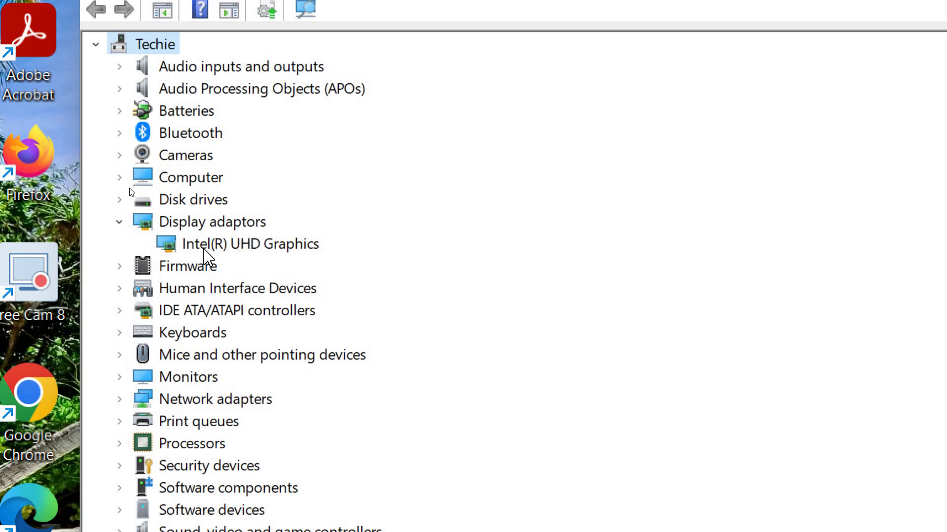
click(251, 249)
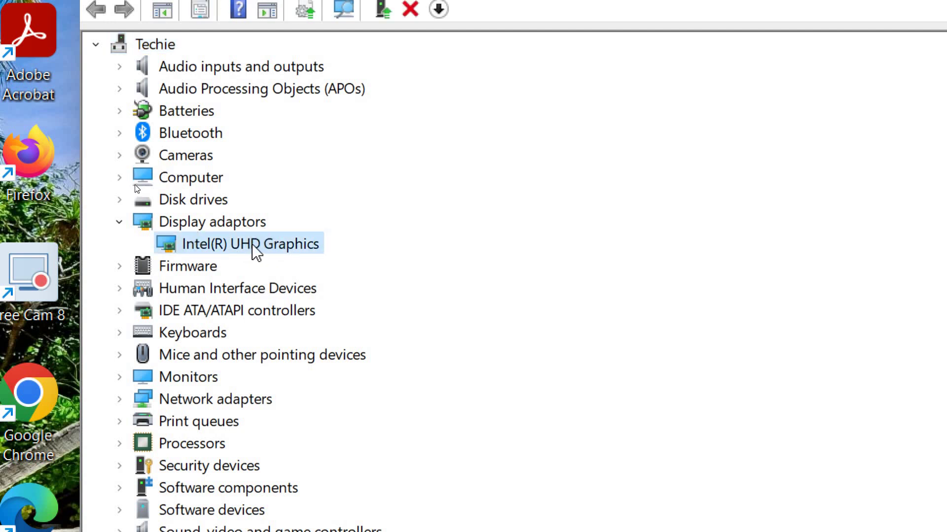
Step: Open the Intel(R) UHD Graphics properties at the Driver tab
right_click(221, 251)
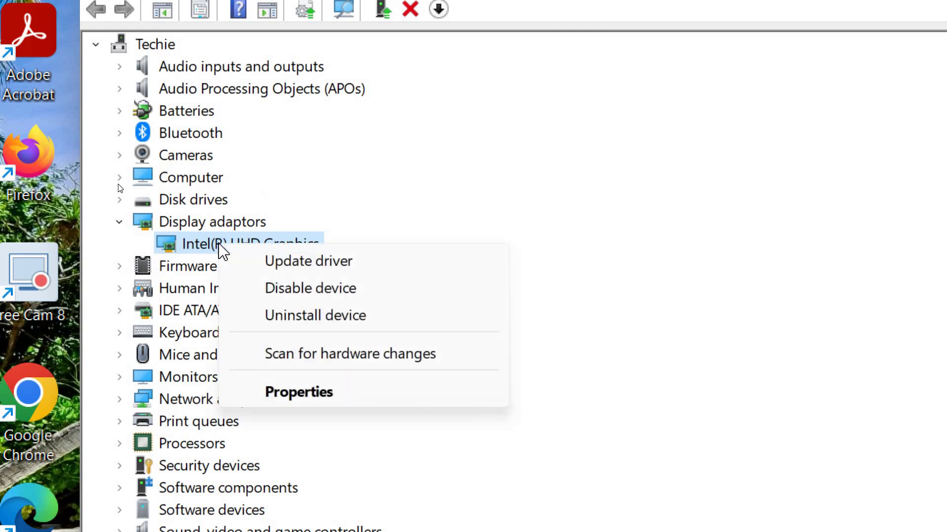
click(311, 395)
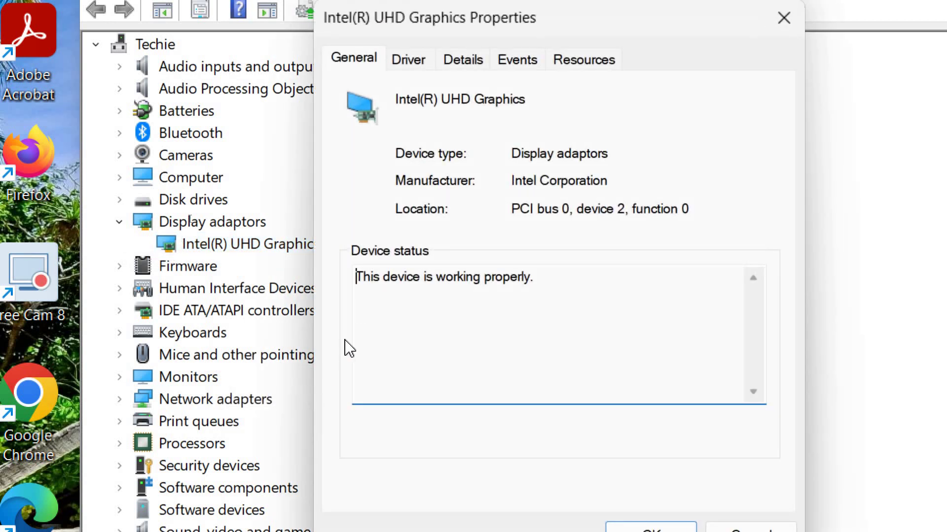
click(414, 60)
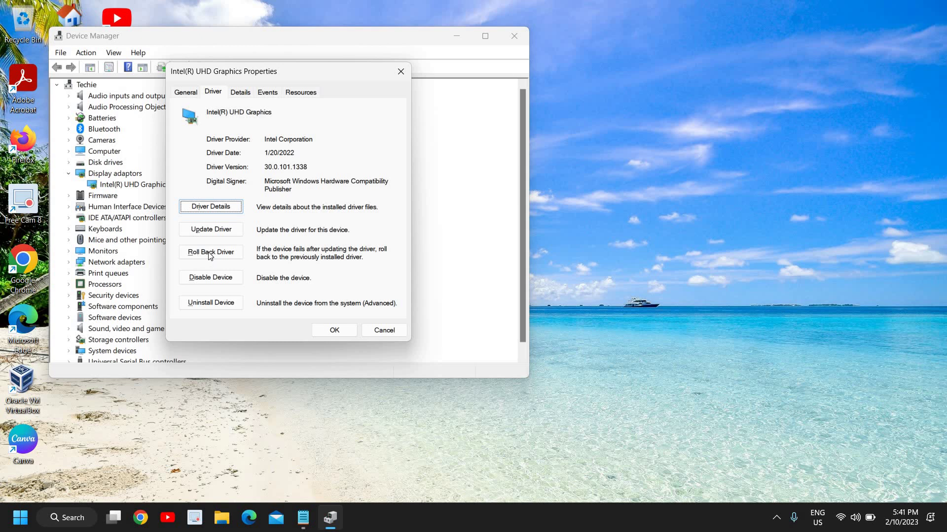
Step: Start Roll Back Driver, give 'apps not working' as the reason, and close the prompt
click(208, 252)
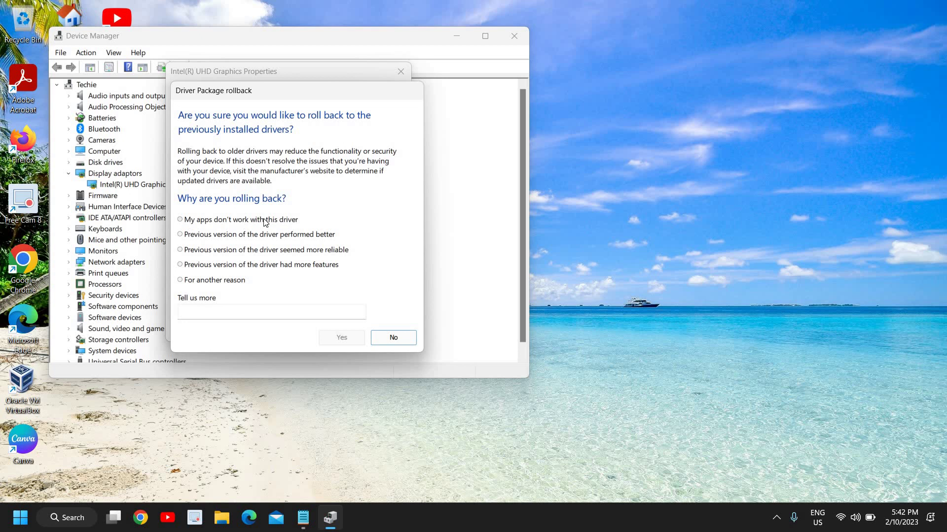
click(224, 222)
click(403, 342)
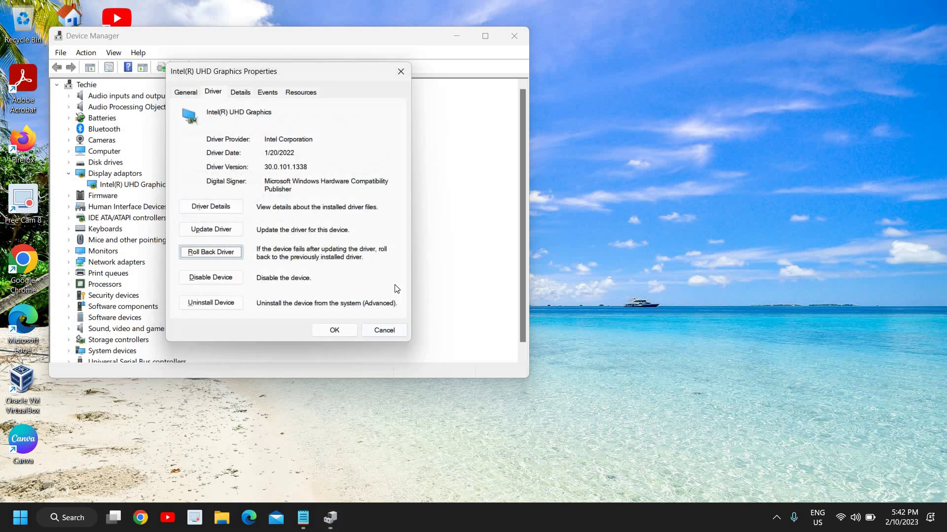
Step: Cancel the Intel(R) UHD Graphics Properties dialog to return to the device list
click(394, 331)
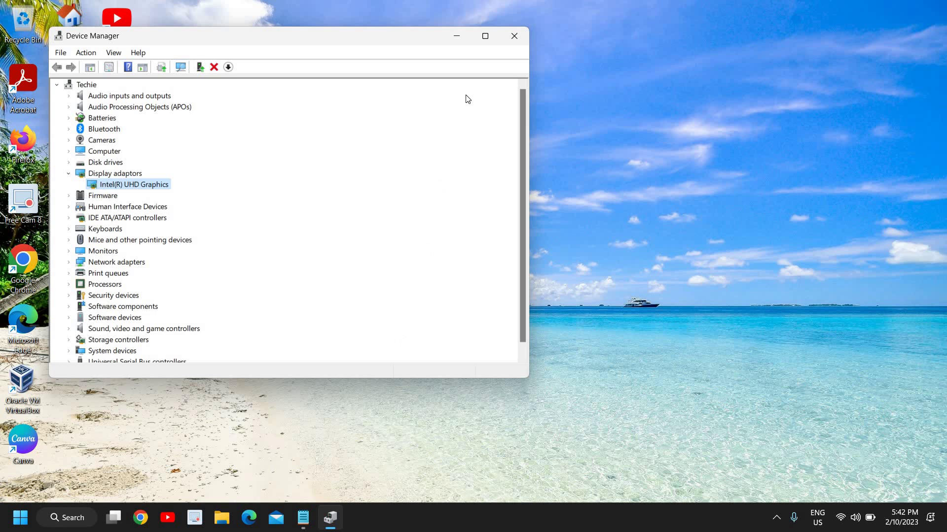
Step: Close Device Manager and search Google in Chrome for 'amd graphics driver'
click(513, 37)
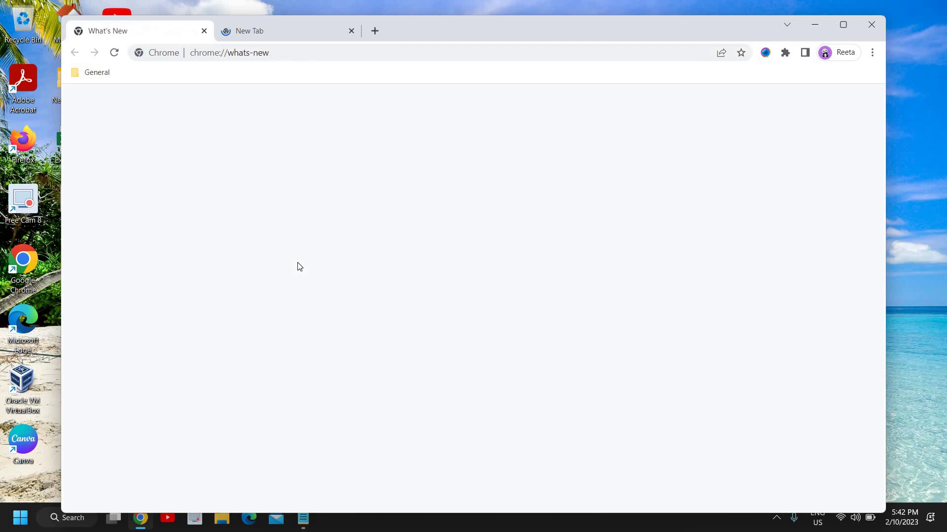
click(231, 55)
text(amd )
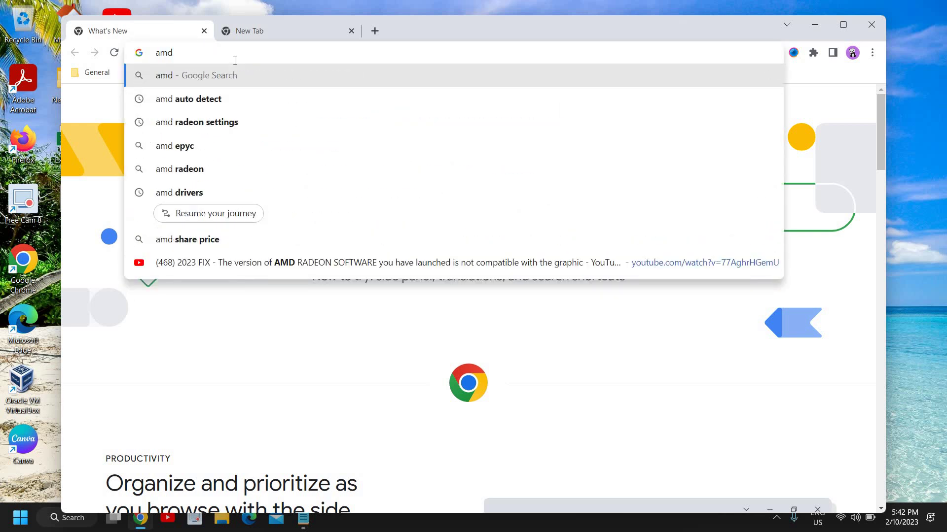
text(ryzeb)
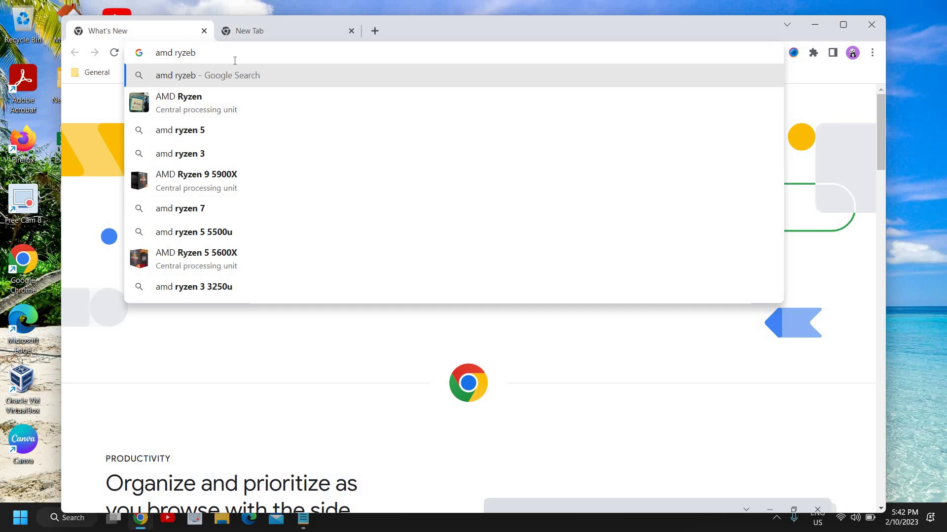
key(ctrl+a)
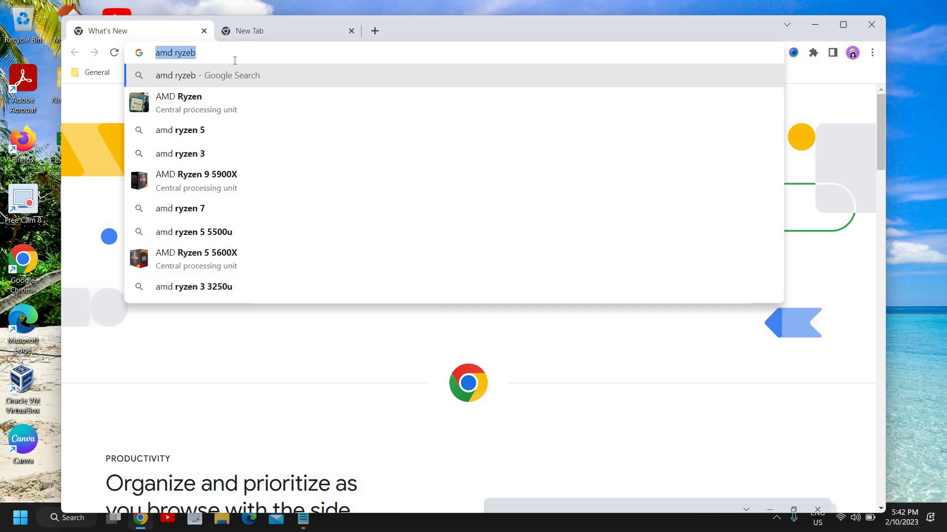
text(amd gra)
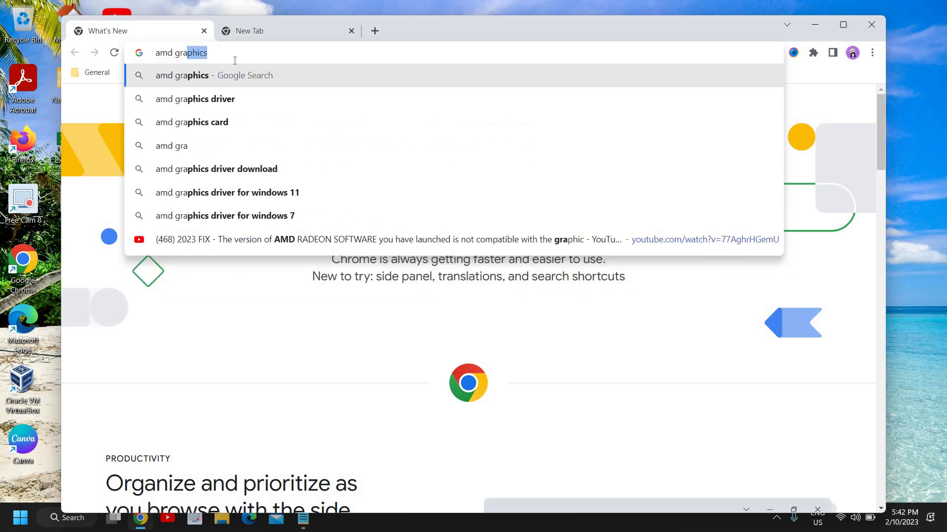
key(Down)
key(Down)
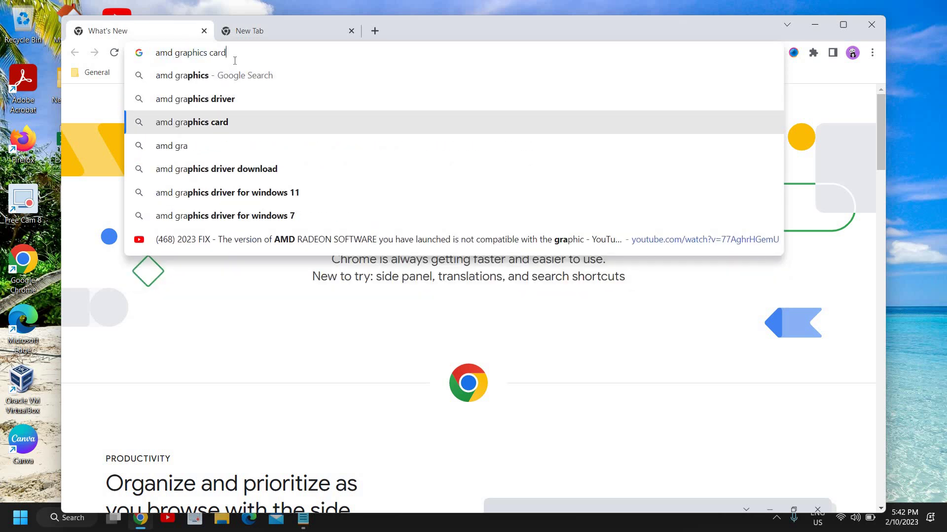
key(Up)
key(Return)
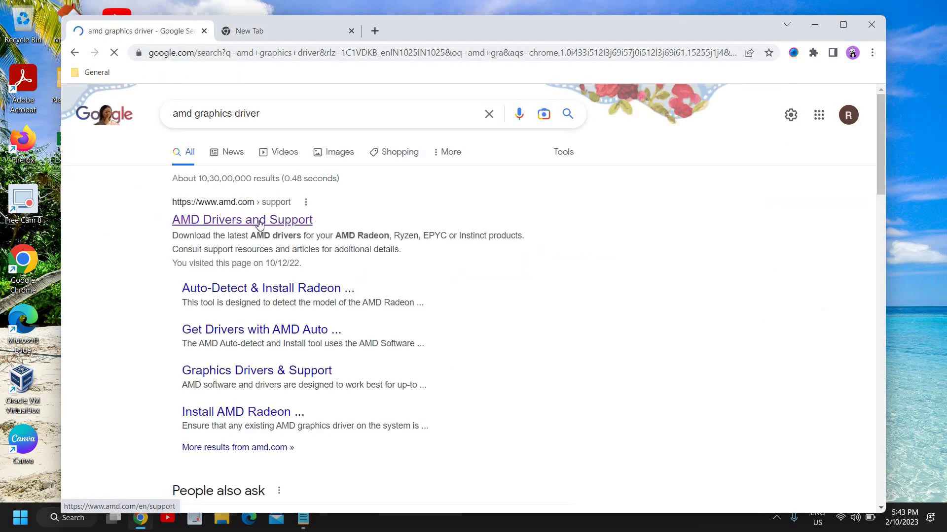
Step: Open AMD Drivers and Support, maximize Chrome, and pick Graphics, RX 6000S Series, then RX 6800S
click(260, 222)
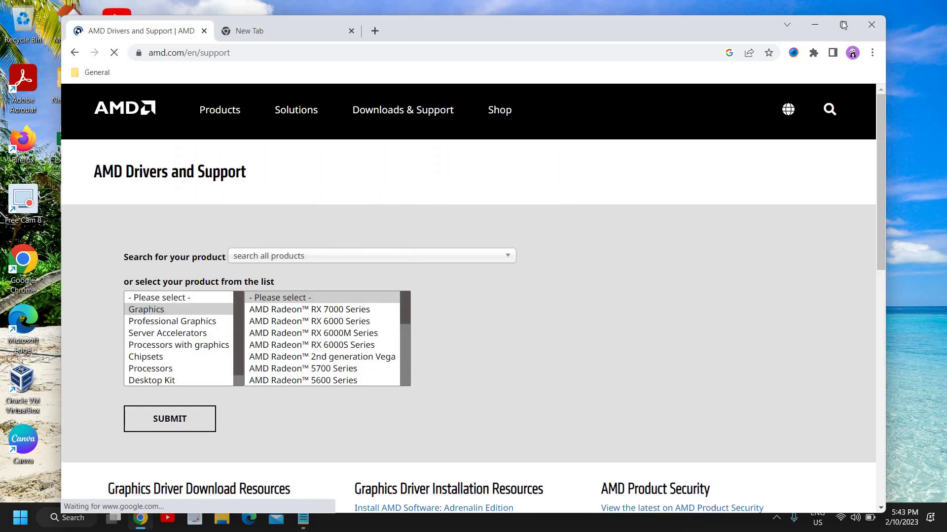
click(843, 25)
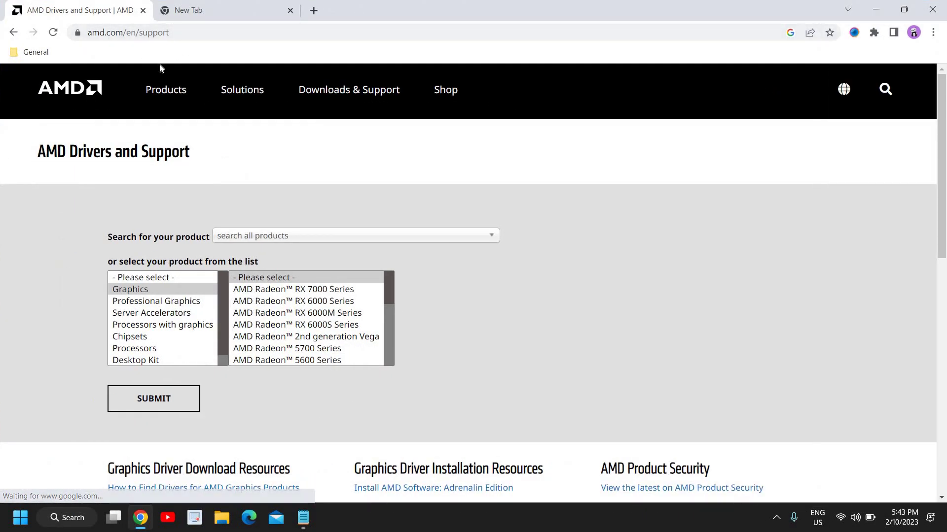
click(133, 290)
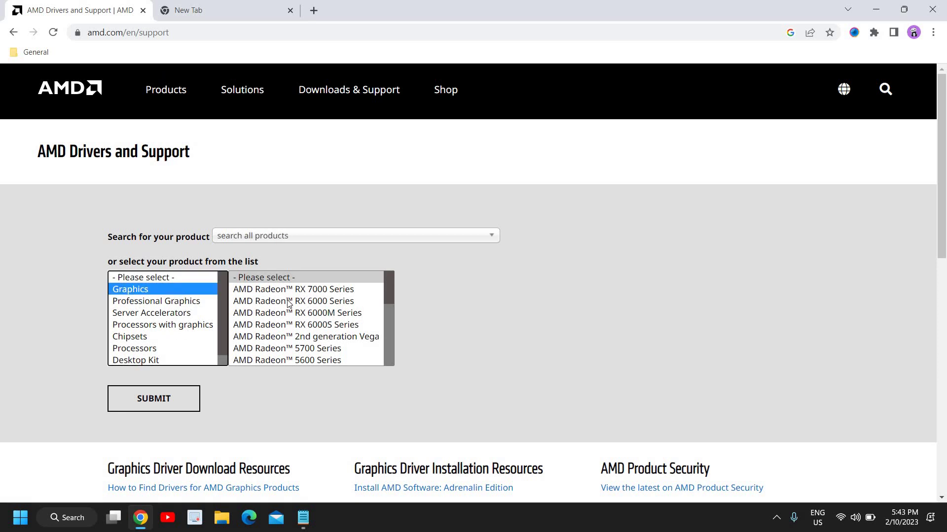
click(289, 301)
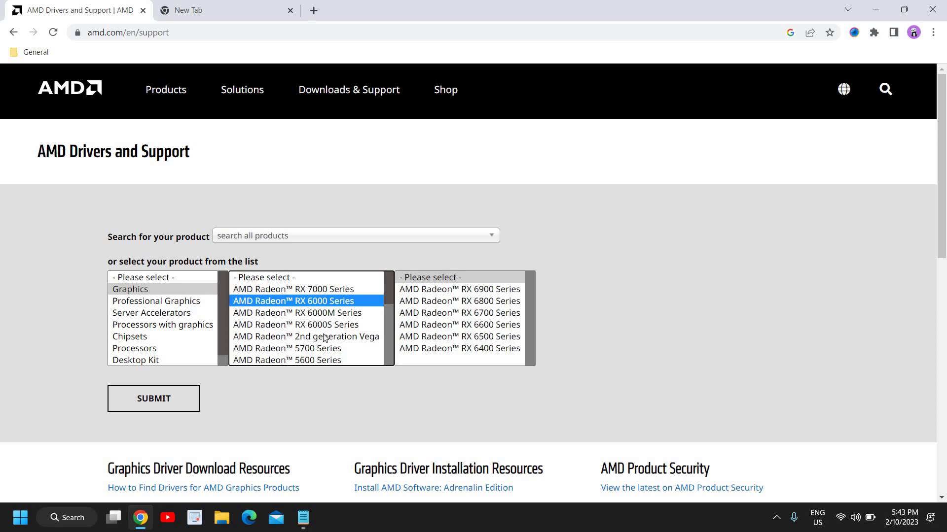
scroll(323, 337, down, 2)
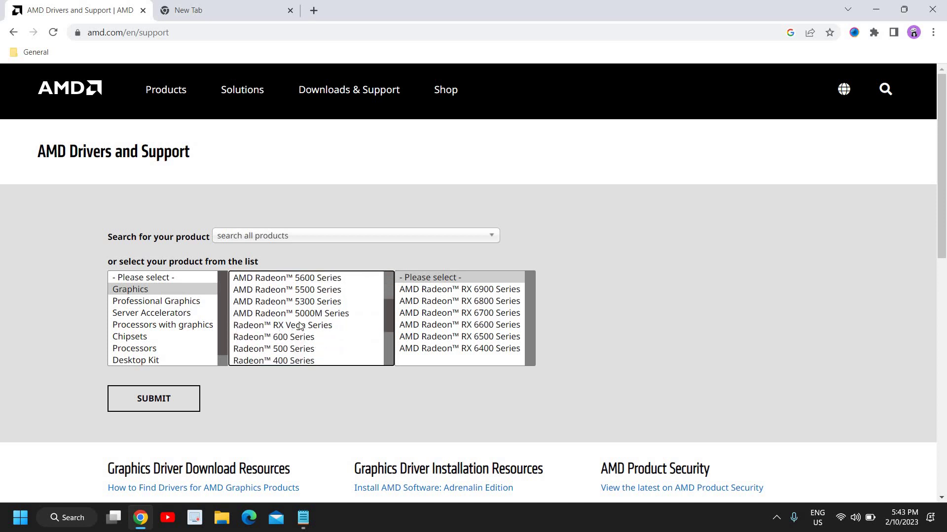
scroll(301, 327, up, 2)
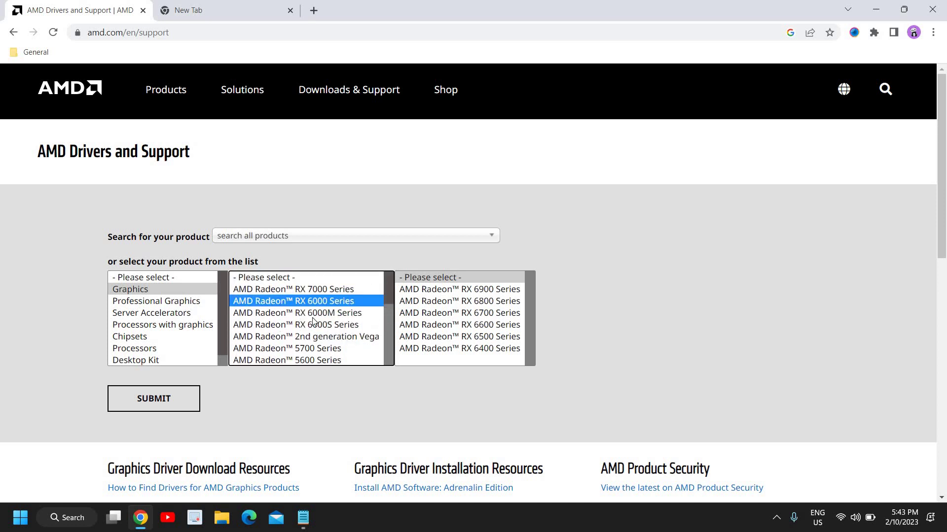
click(312, 317)
click(311, 325)
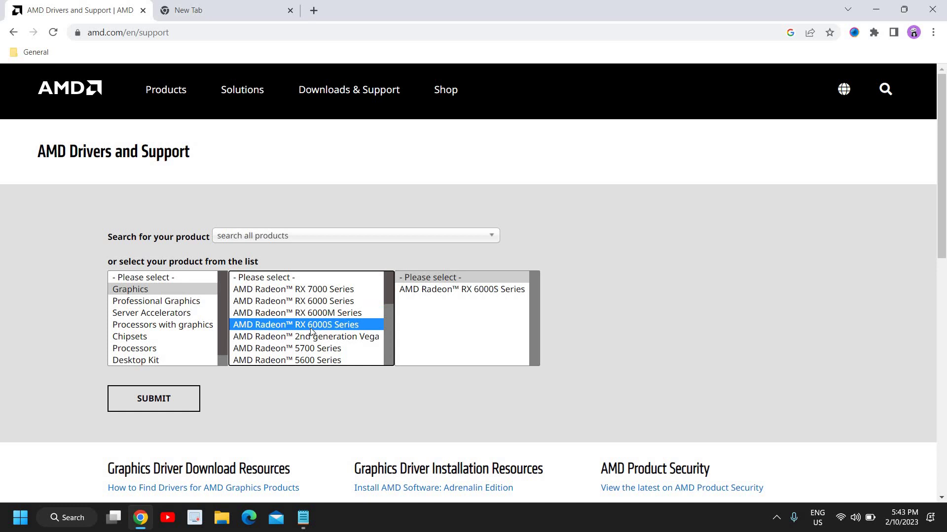
click(421, 293)
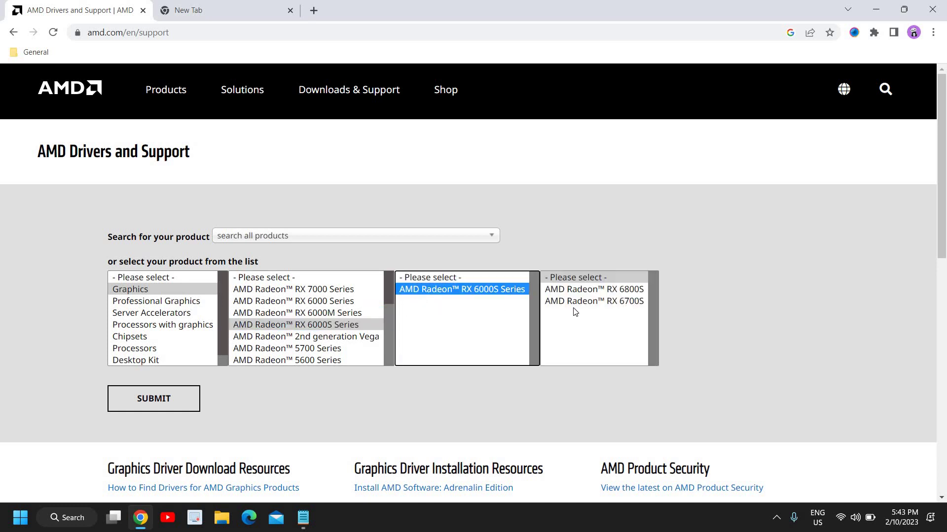
click(603, 291)
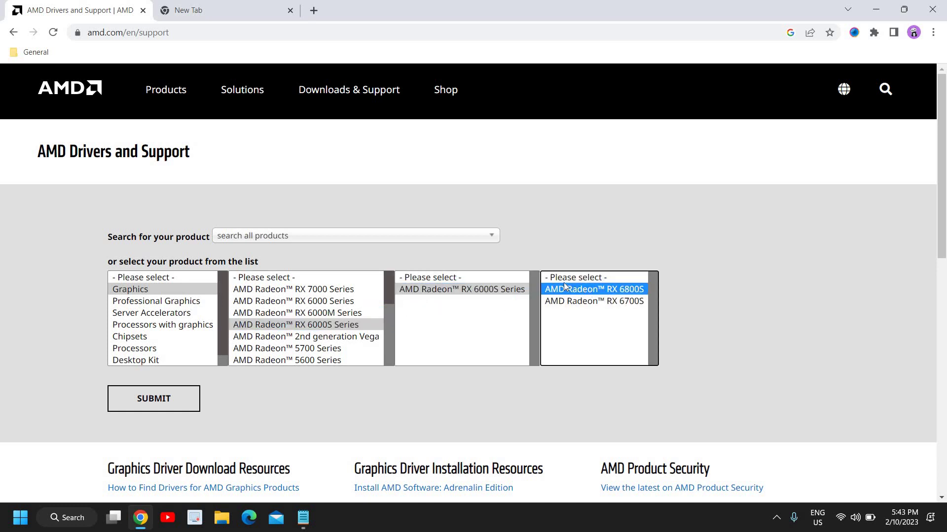
Step: Submit the RX 6800S selection and expand the Windows 11 - 64-Bit Edition drivers
click(156, 407)
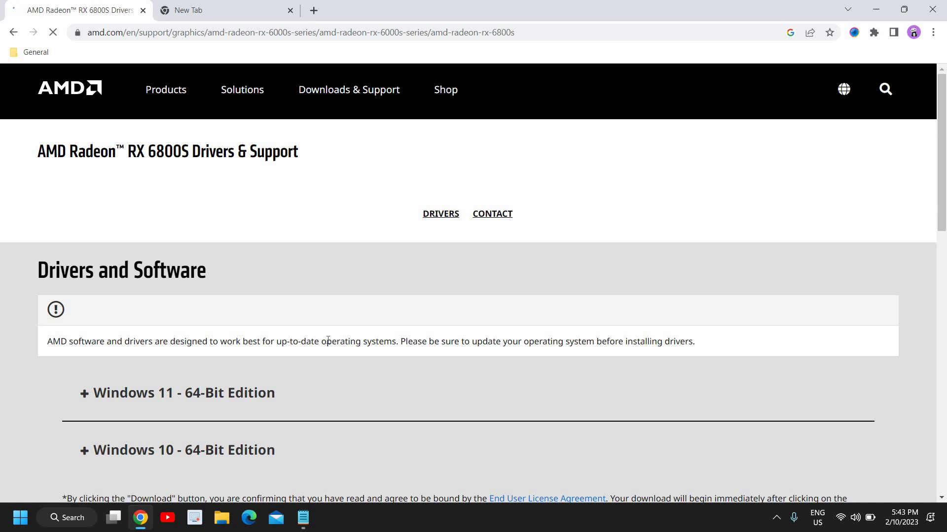
scroll(327, 341, down, 2)
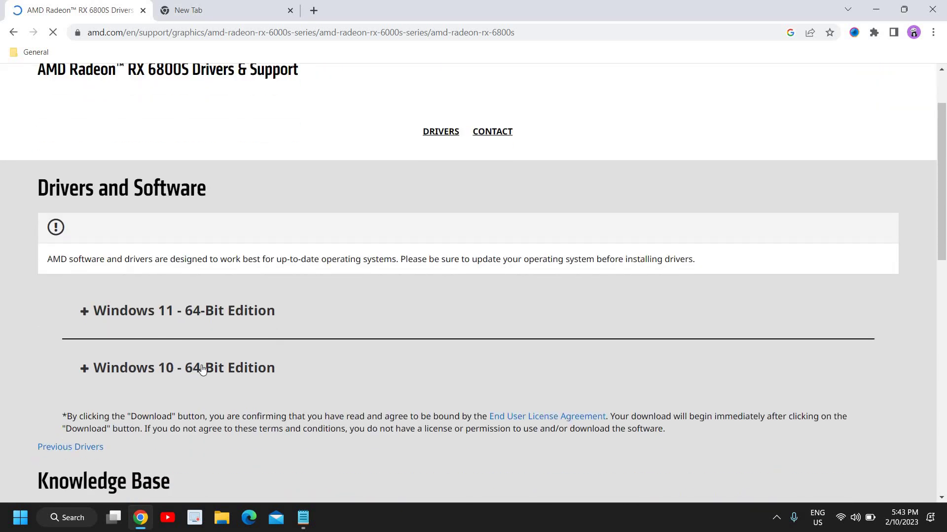
click(86, 312)
Step: Start the Adrenalin 22.11.2 download, then cancel it from the download's menu
scroll(700, 339, down, 2)
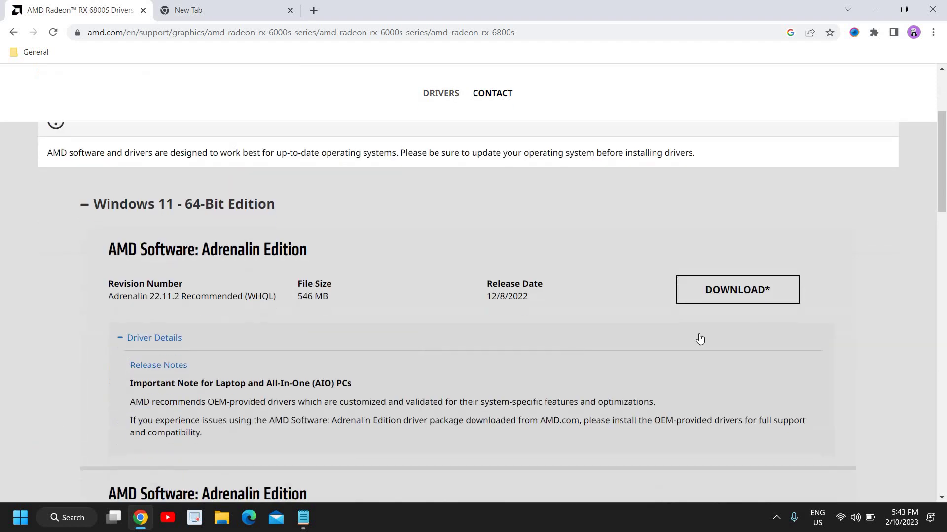
click(748, 294)
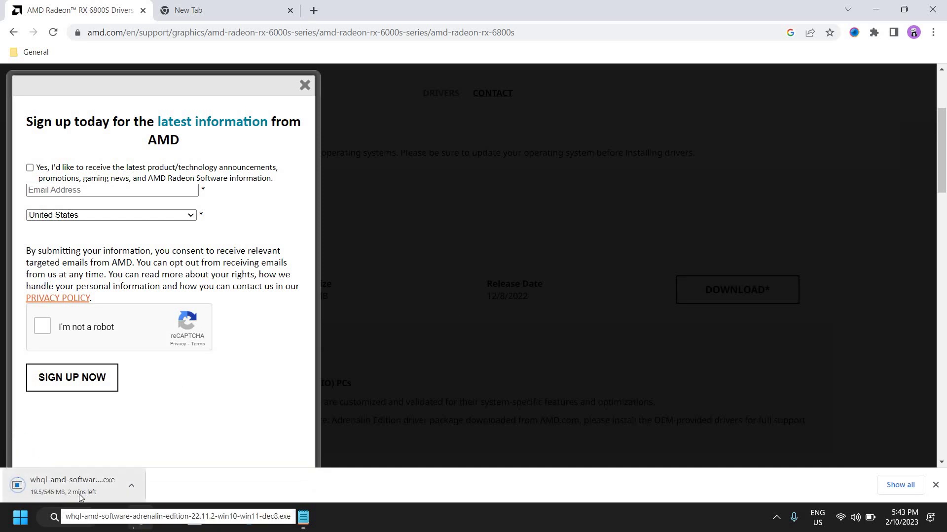
click(129, 487)
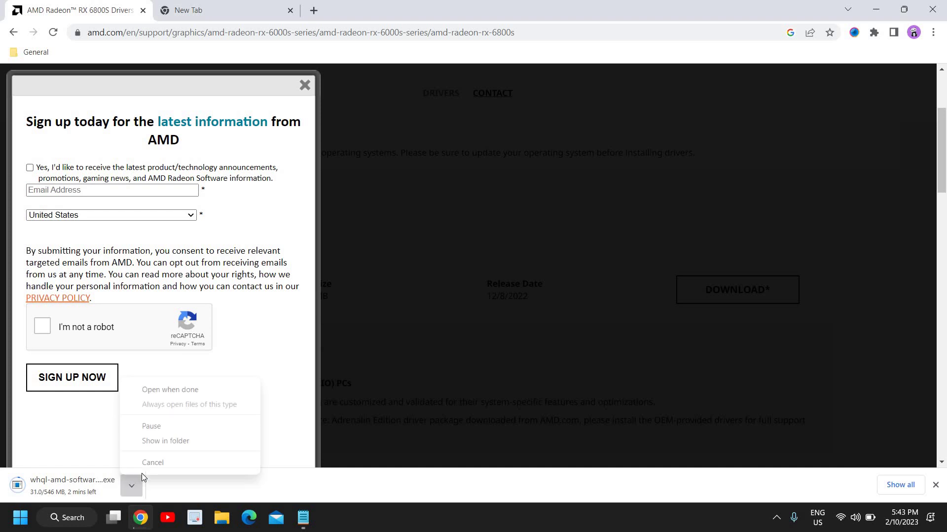
click(151, 462)
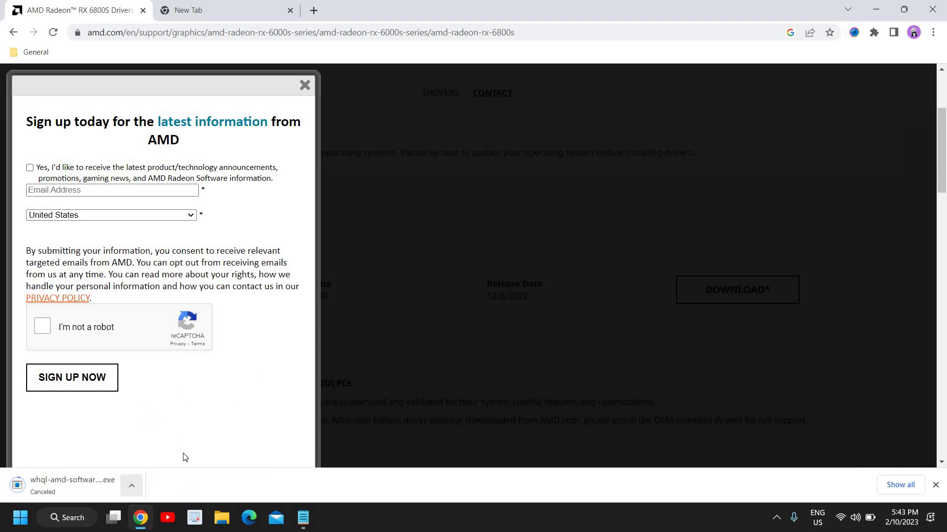
Step: Dismiss the AMD sign-up popup and minimize Chrome to show the desktop
click(303, 87)
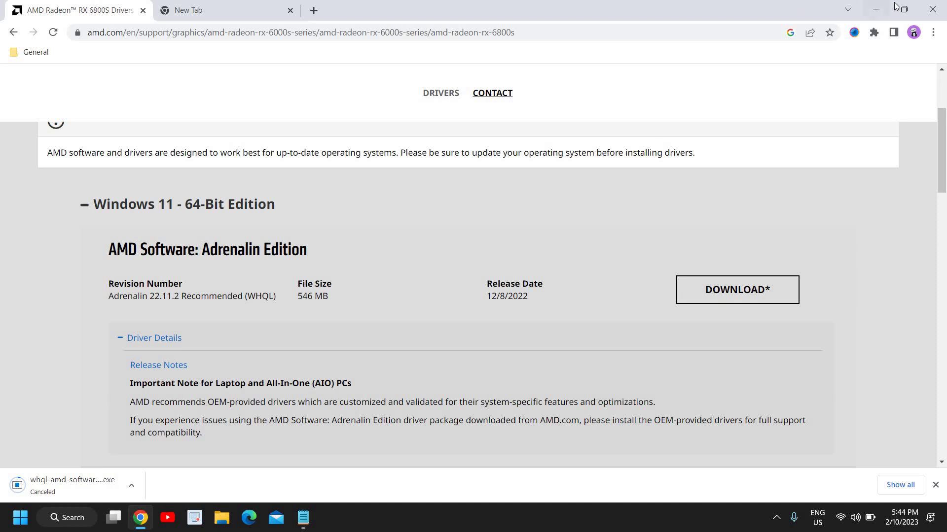
click(877, 10)
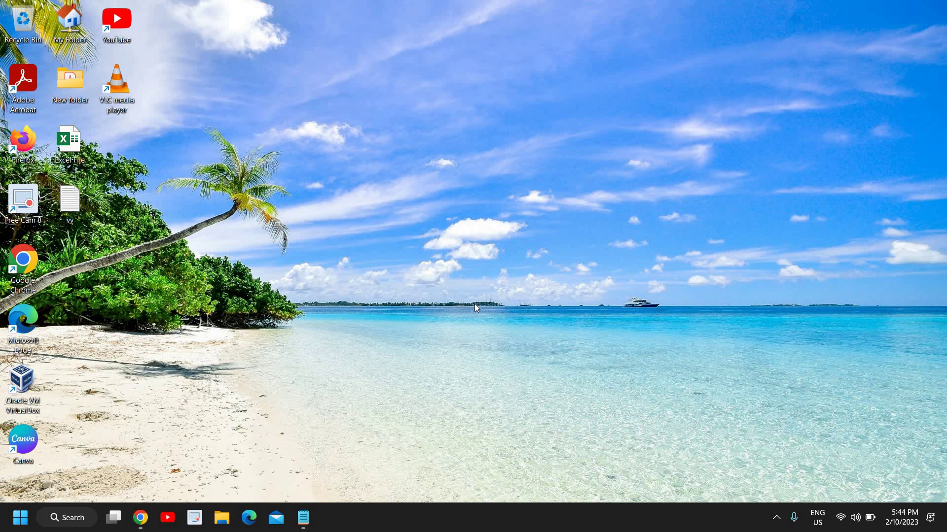